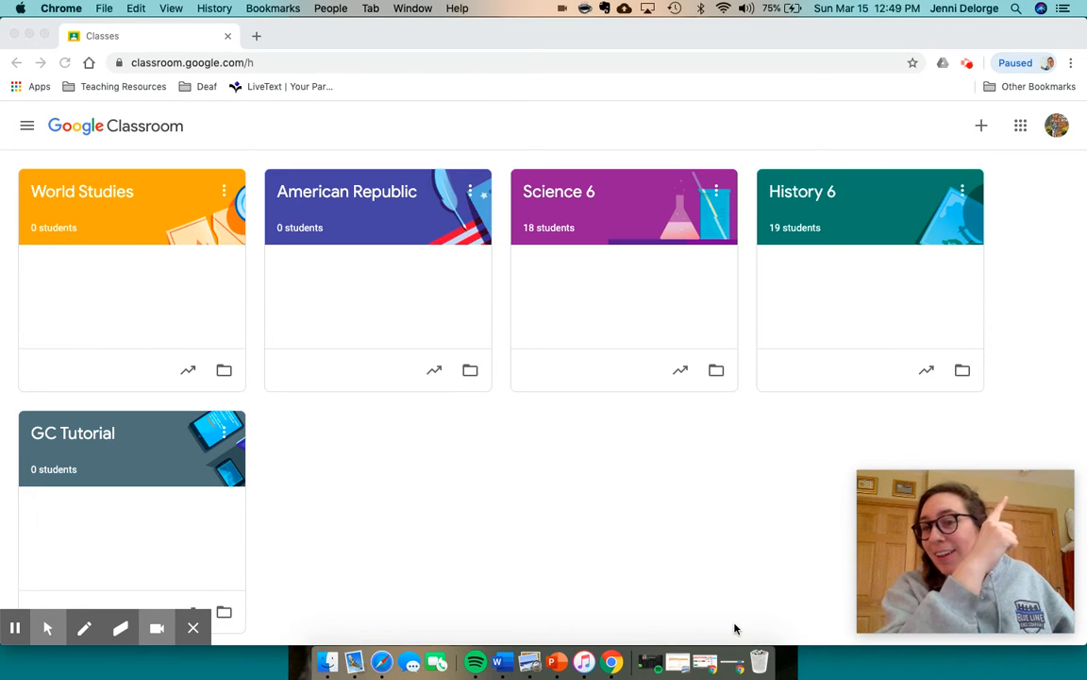
# - Switch to Google Drive, search for the Classroom folder and open the GC Tutorial folder inside it
pyautogui.click(1023, 127)
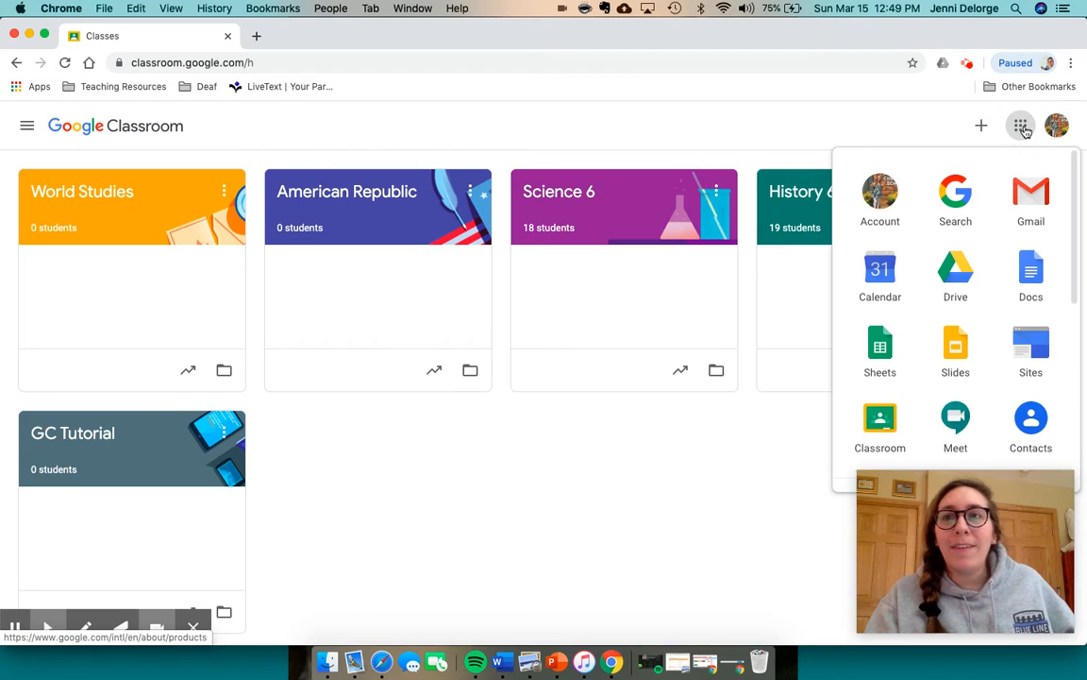
pyautogui.click(957, 274)
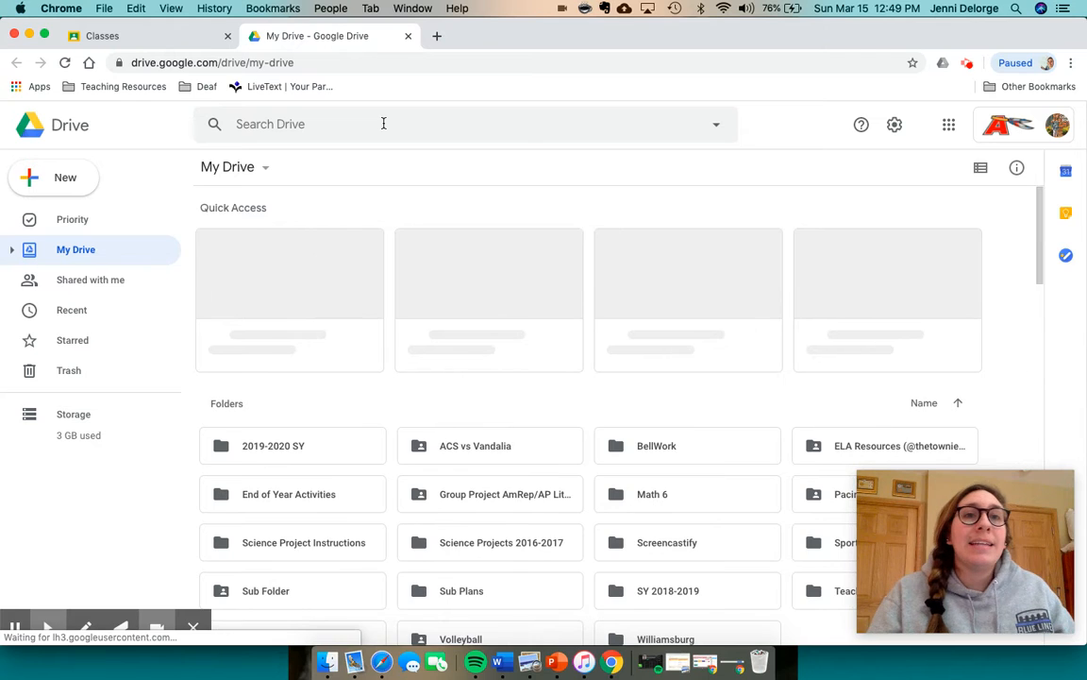
pyautogui.click(383, 124)
pyautogui.write('classroom')
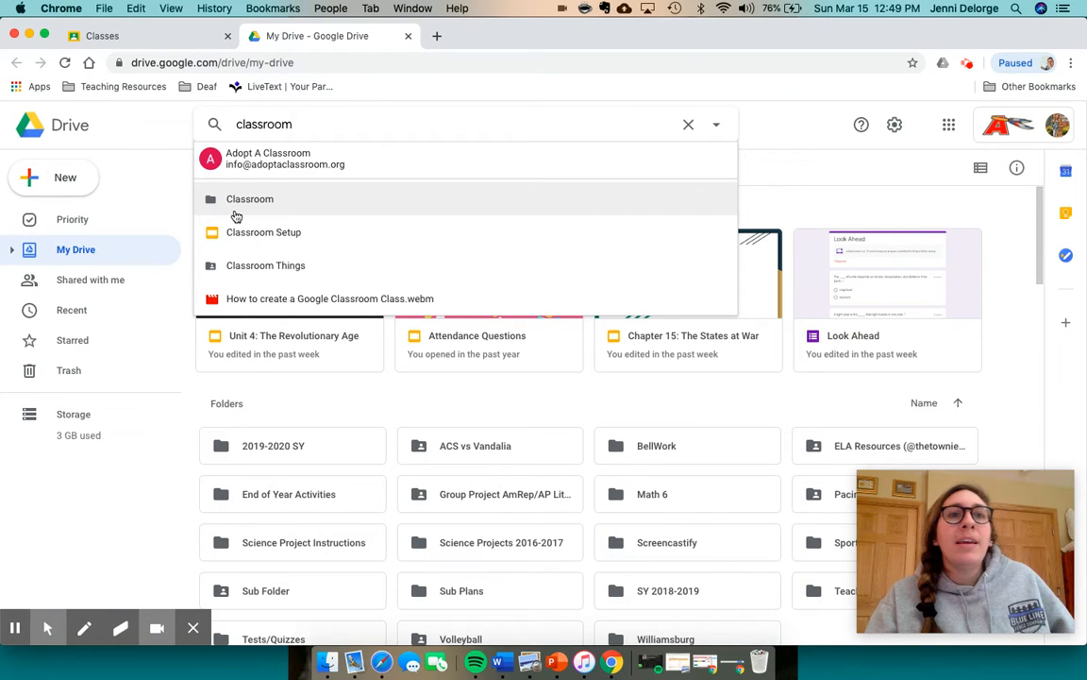
pyautogui.click(235, 210)
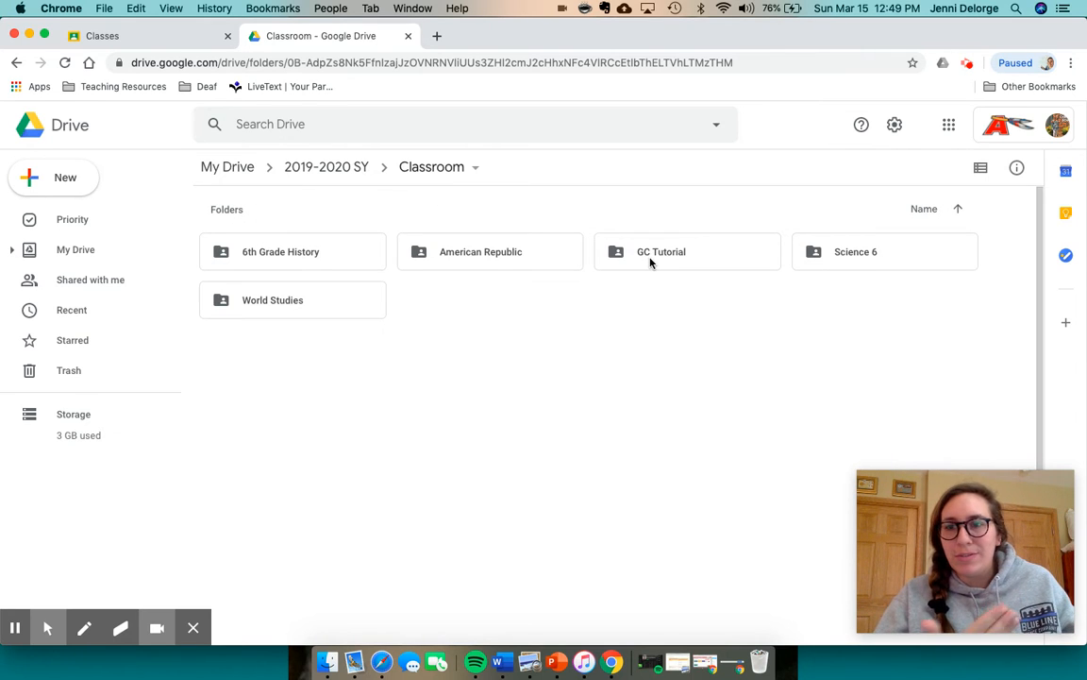
pyautogui.doubleClick(650, 255)
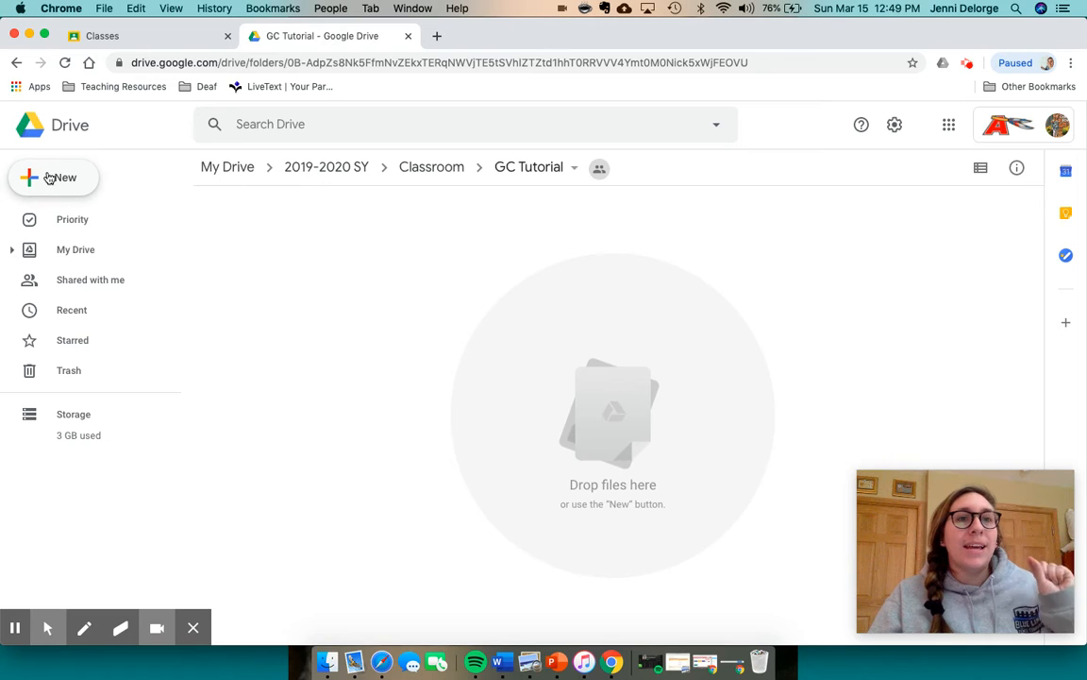
# - Create a Google Docs document in the shared GC Tutorial folder and title it Sample Assignment
pyautogui.click(49, 178)
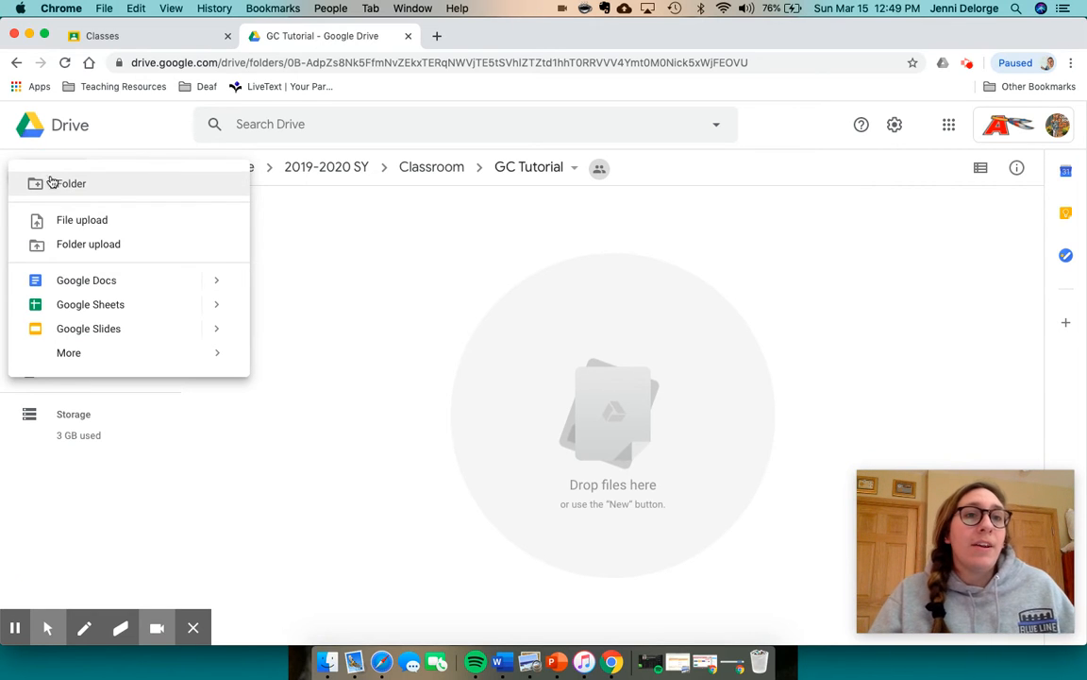
pyautogui.click(108, 285)
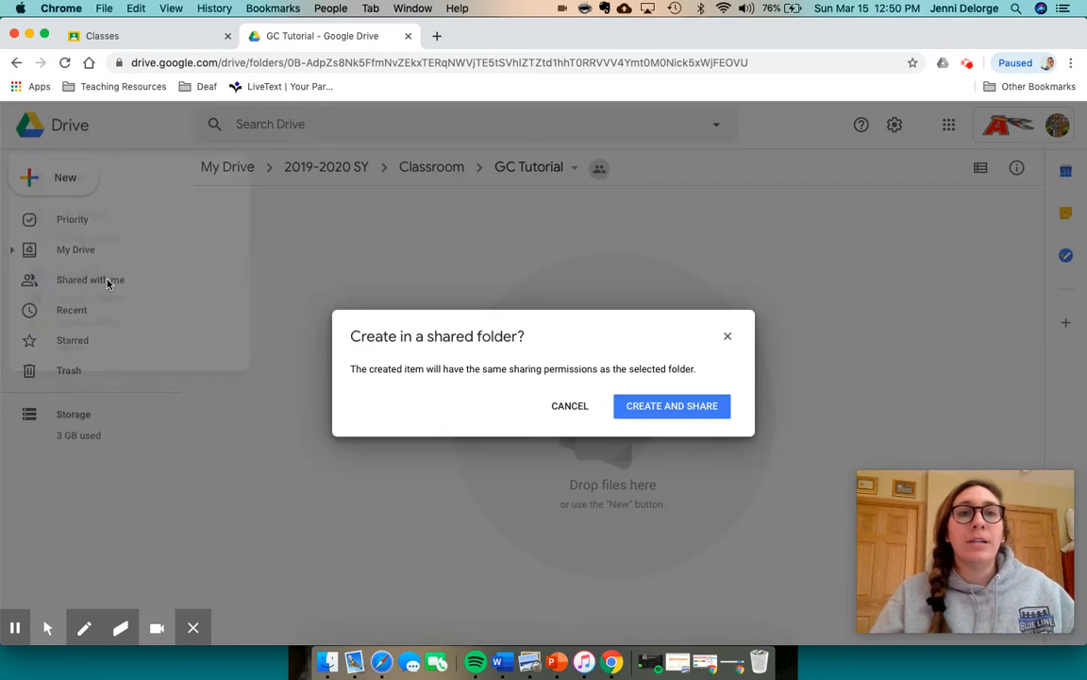
pyautogui.click(659, 417)
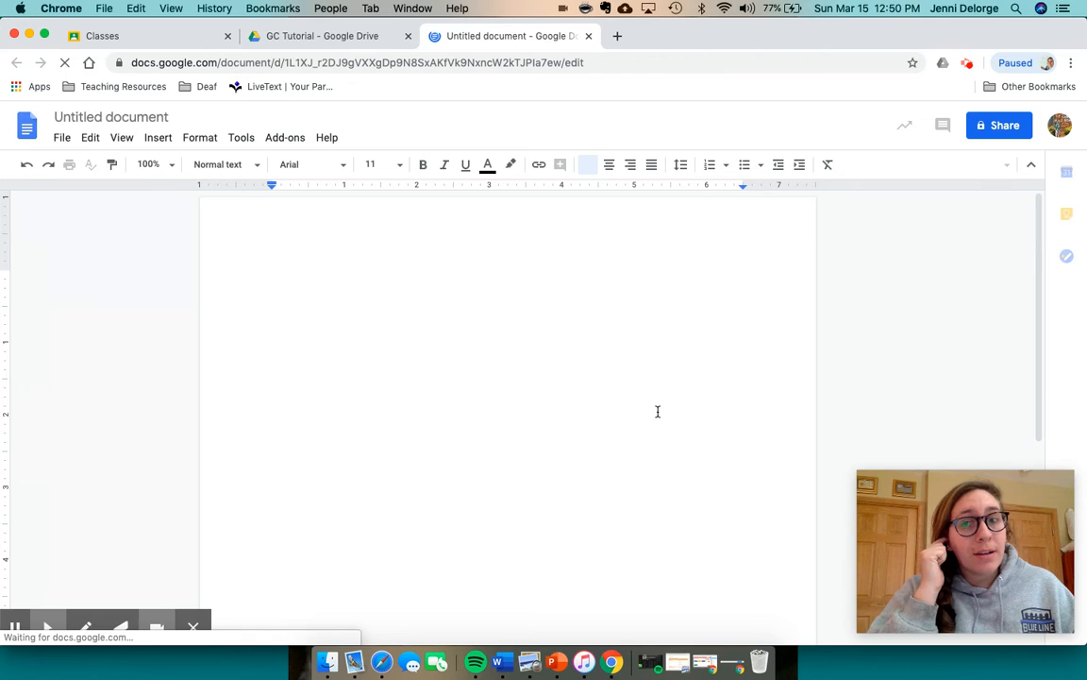
pyautogui.click(156, 116)
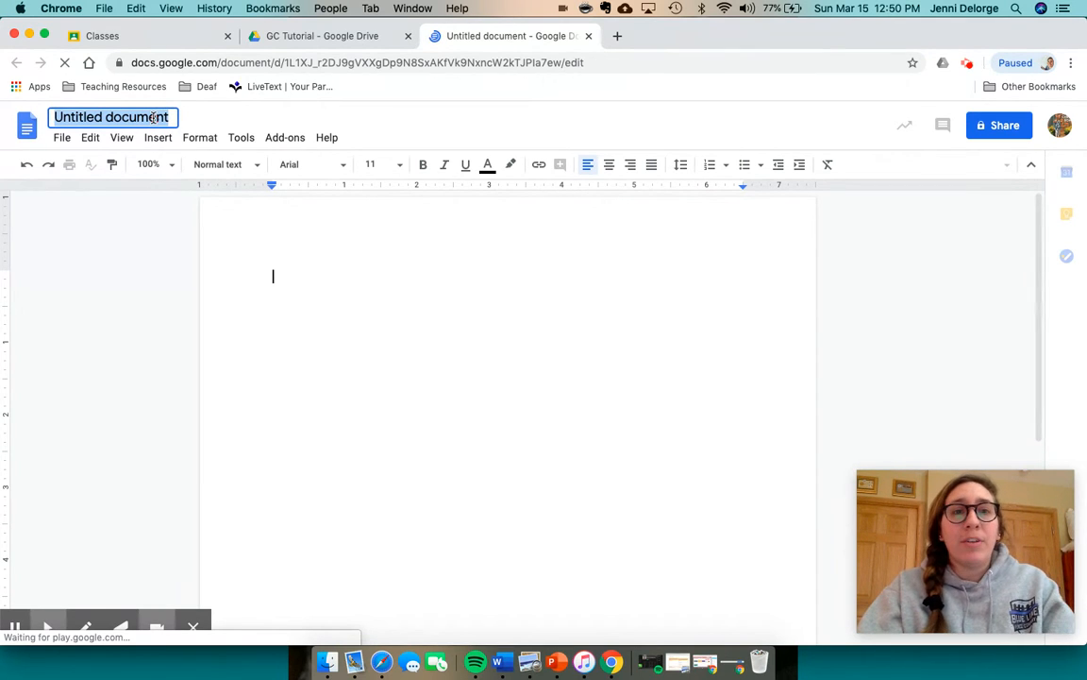
pyautogui.write('Sample Assi')
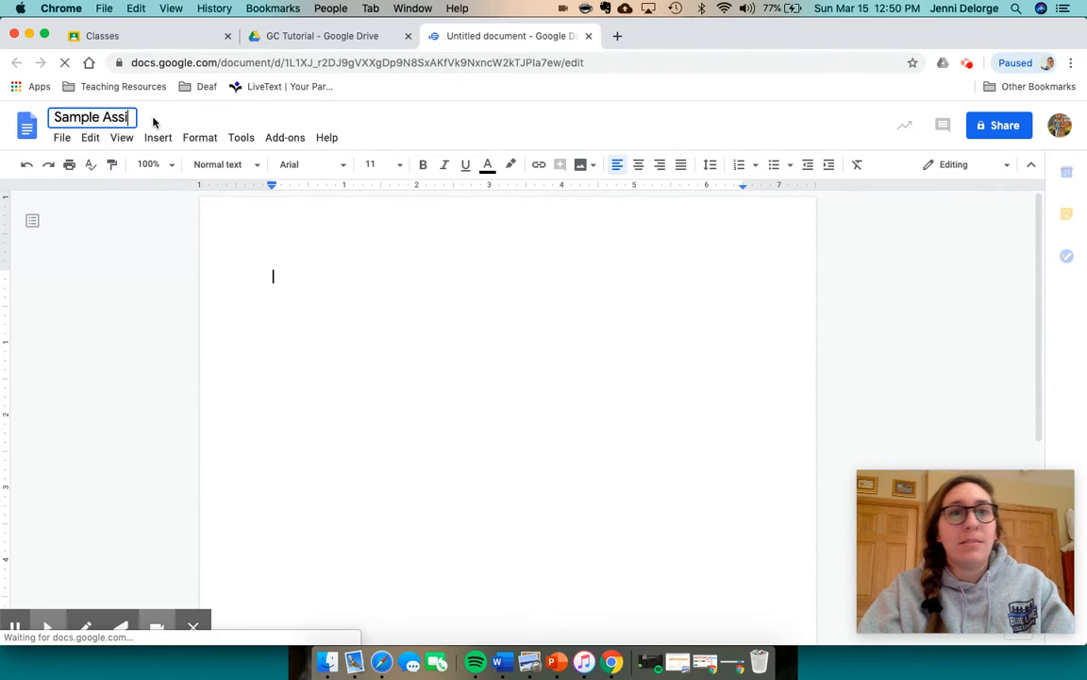
pyautogui.write('gnment')
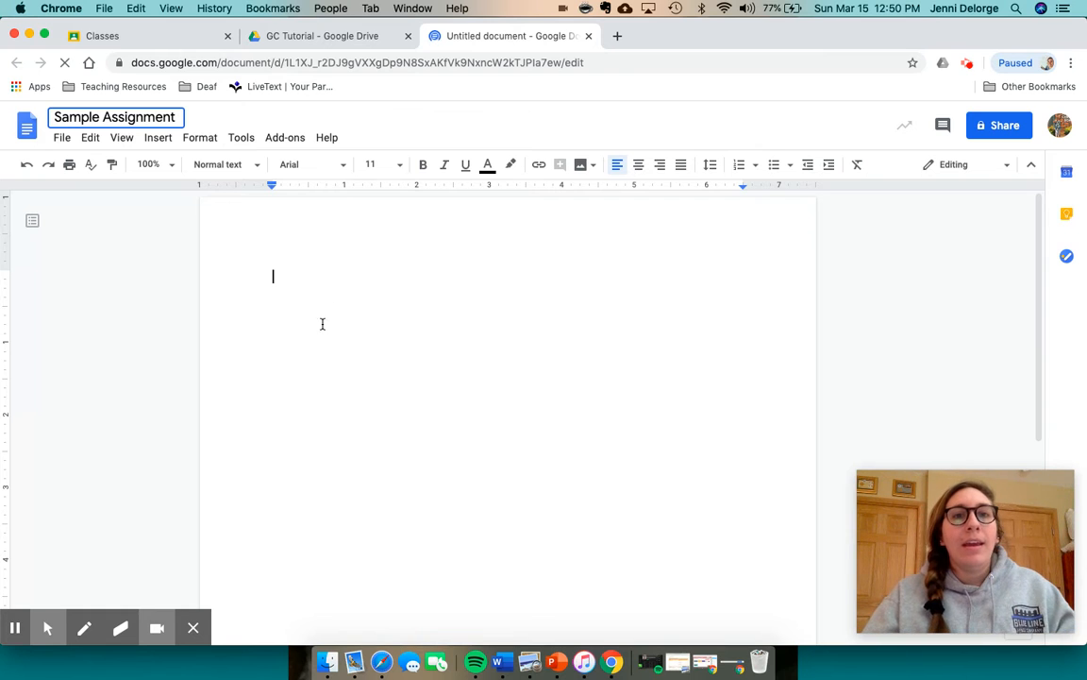
pyautogui.click(404, 431)
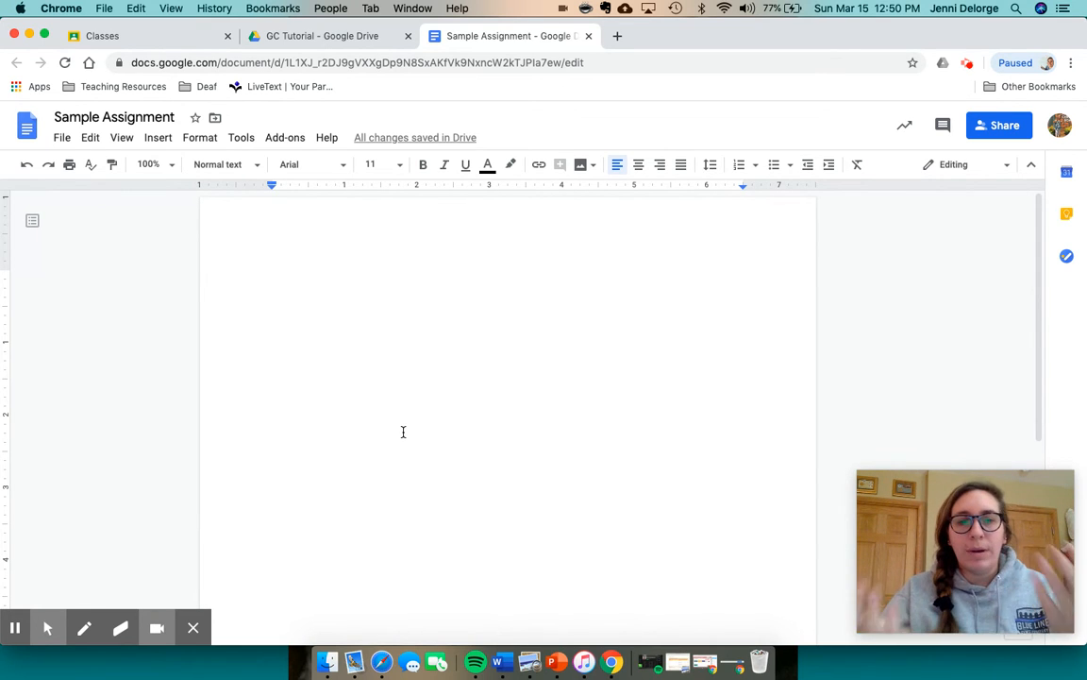
# - Write a numbered list in the document with the items Create Class, Invite students and Create assignment
pyautogui.write('1.')
pyautogui.write(' Create Cl')
pyautogui.write('ass')
pyautogui.press('Return')
pyautogui.write('Invite students')
pyautogui.press('Return')
pyautogui.write('Create assignmetn')
pyautogui.press('BackSpace')
pyautogui.press('BackSpace')
pyautogui.write('nt')
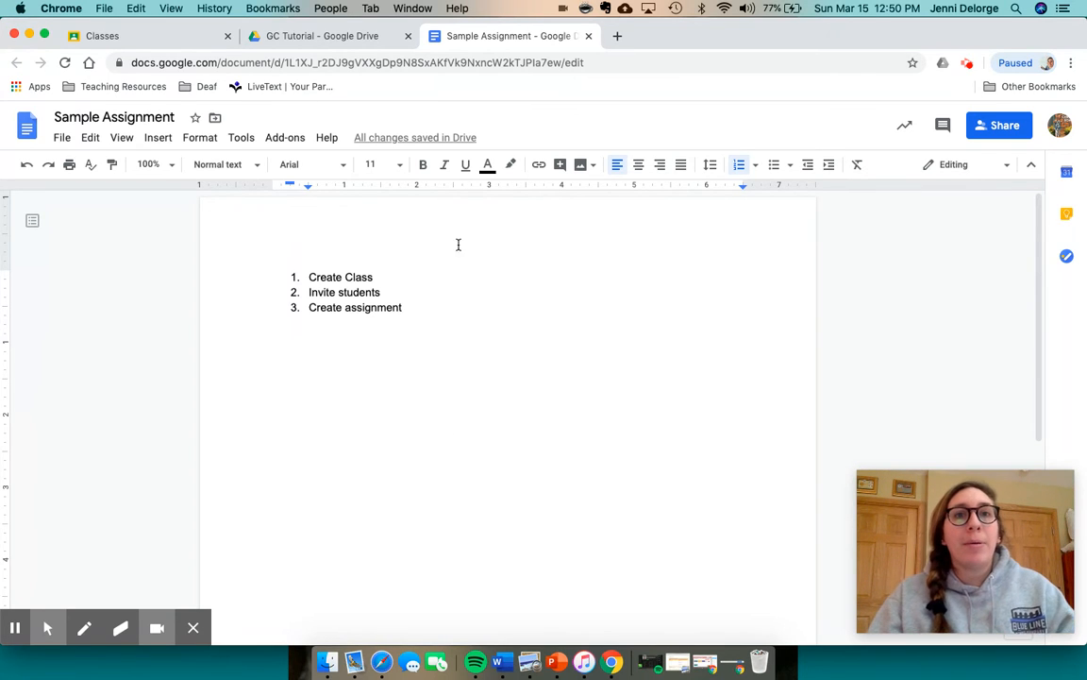
# - Switch back to Google Classroom and start a new assignment titled Sample Assignment in the GC Tutorial class's classwork
pyautogui.click(166, 35)
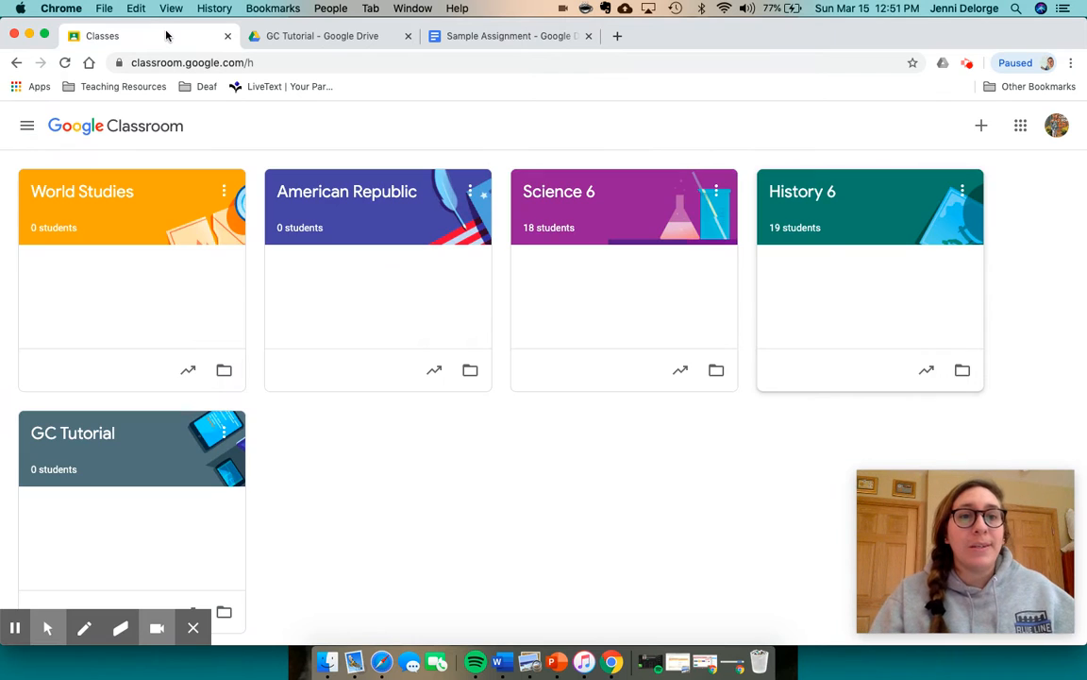
pyautogui.click(59, 443)
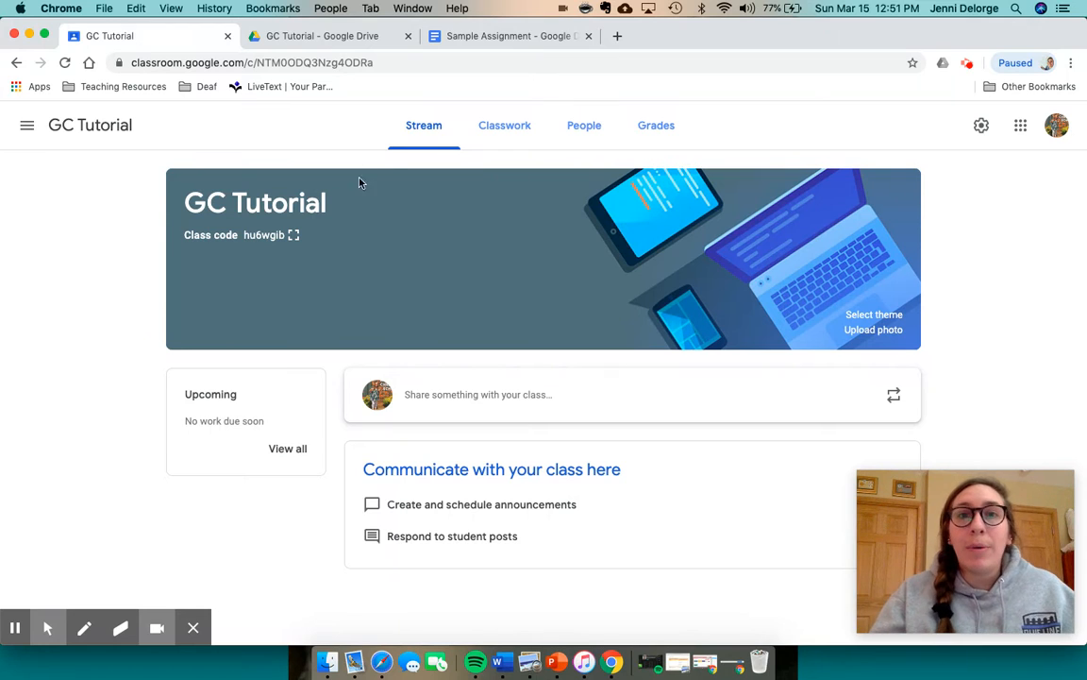
pyautogui.click(525, 131)
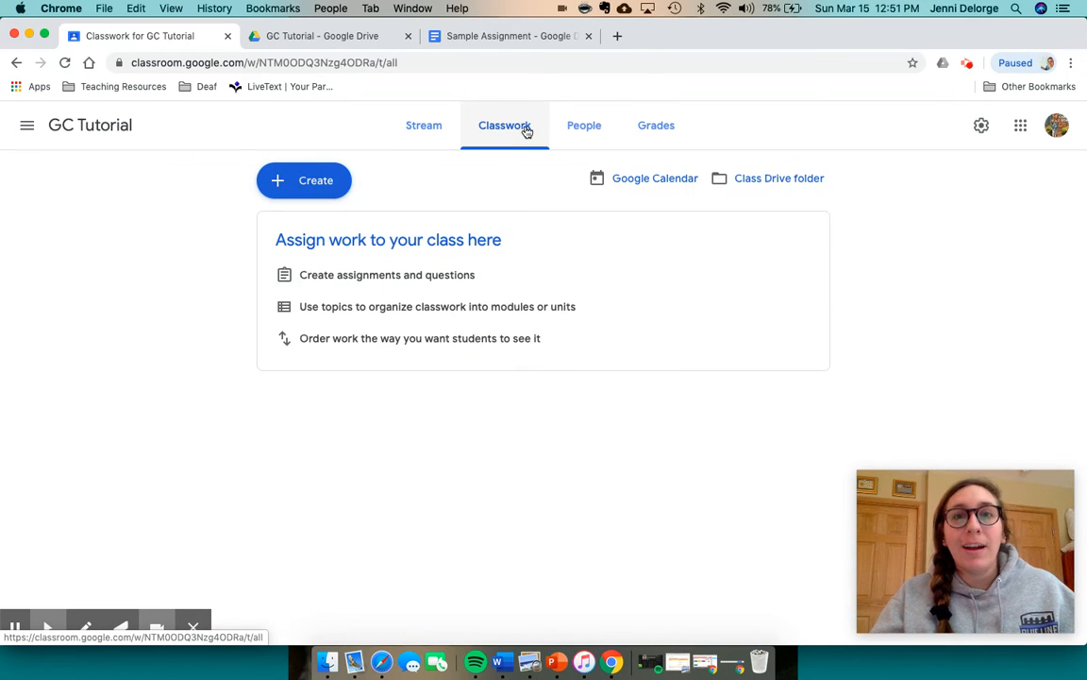
pyautogui.click(279, 181)
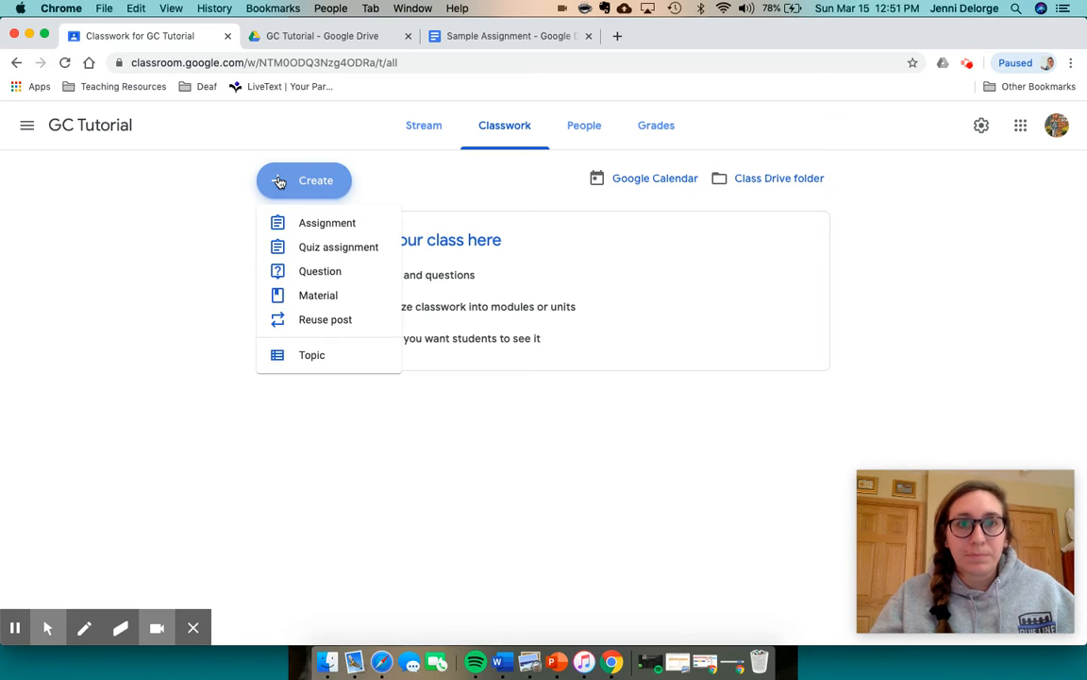
pyautogui.click(323, 232)
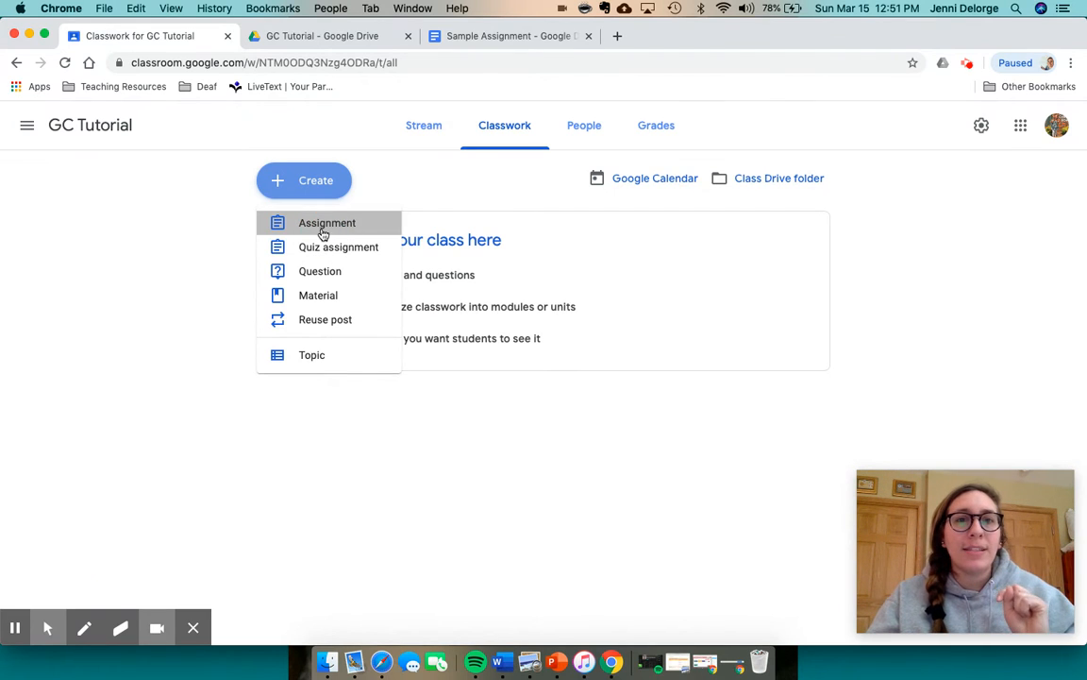
pyautogui.moveTo(940, 500); pyautogui.dragTo(576, 470)
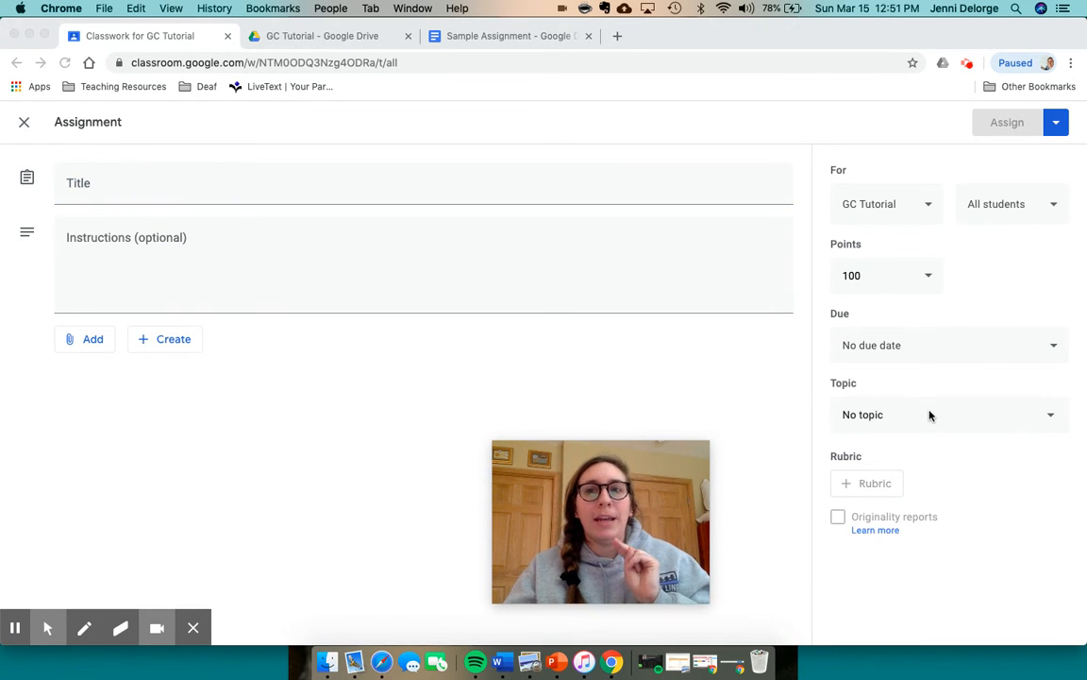
pyautogui.click(208, 195)
pyautogui.write('Sample')
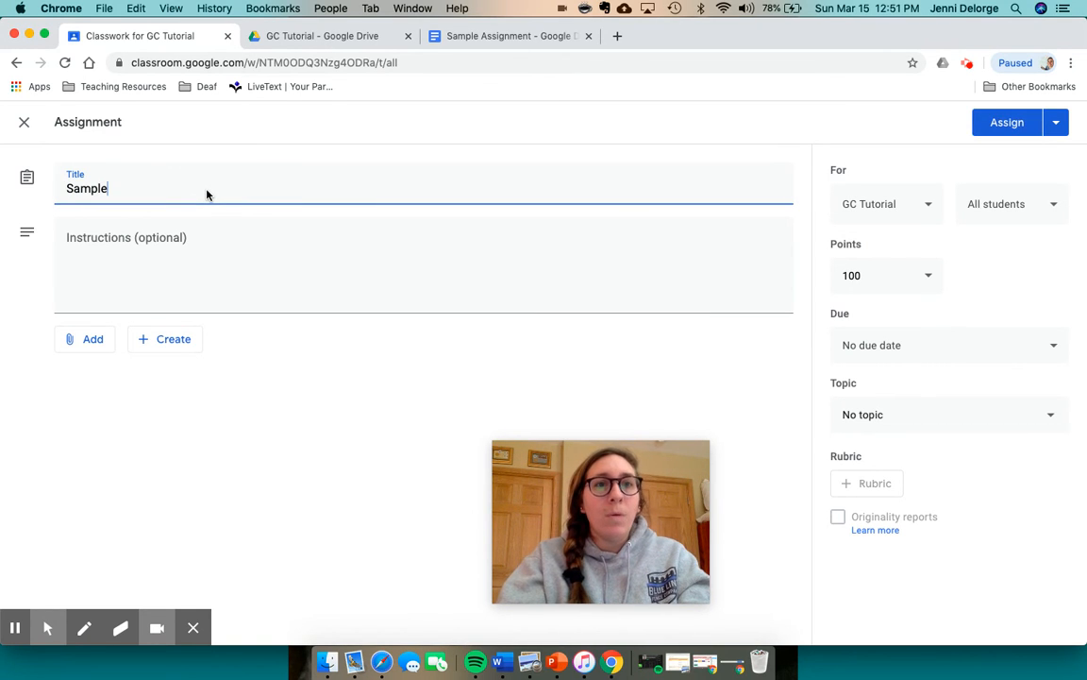
pyautogui.write(' Assignment')
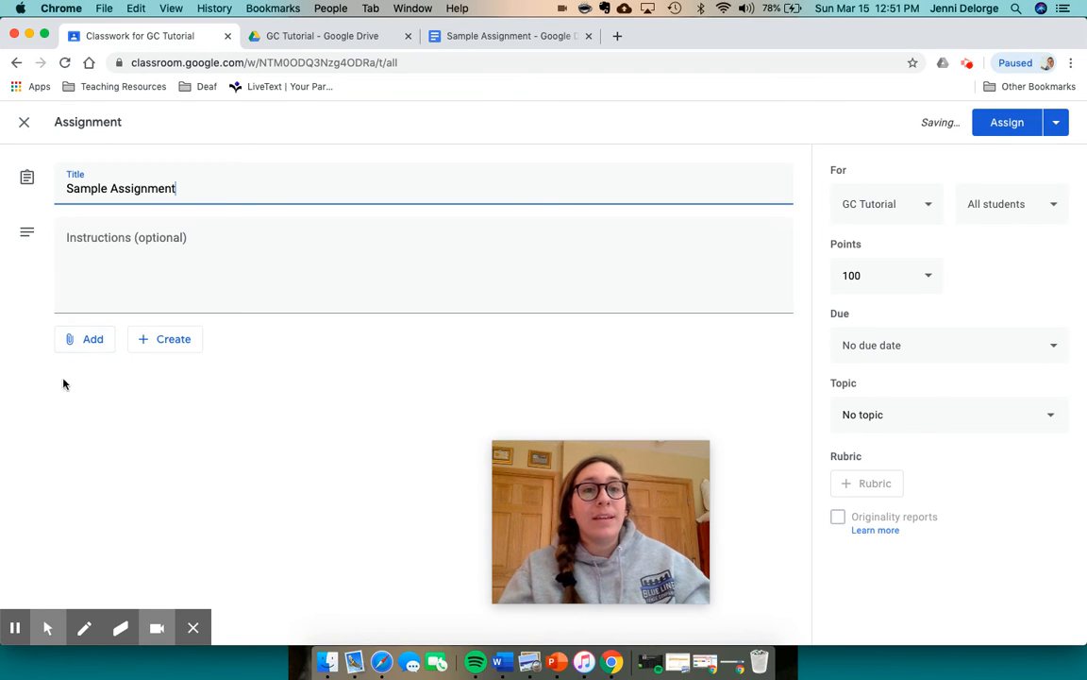
# - Attach the Sample Assignment document from Google Drive to the assignment
pyautogui.click(93, 340)
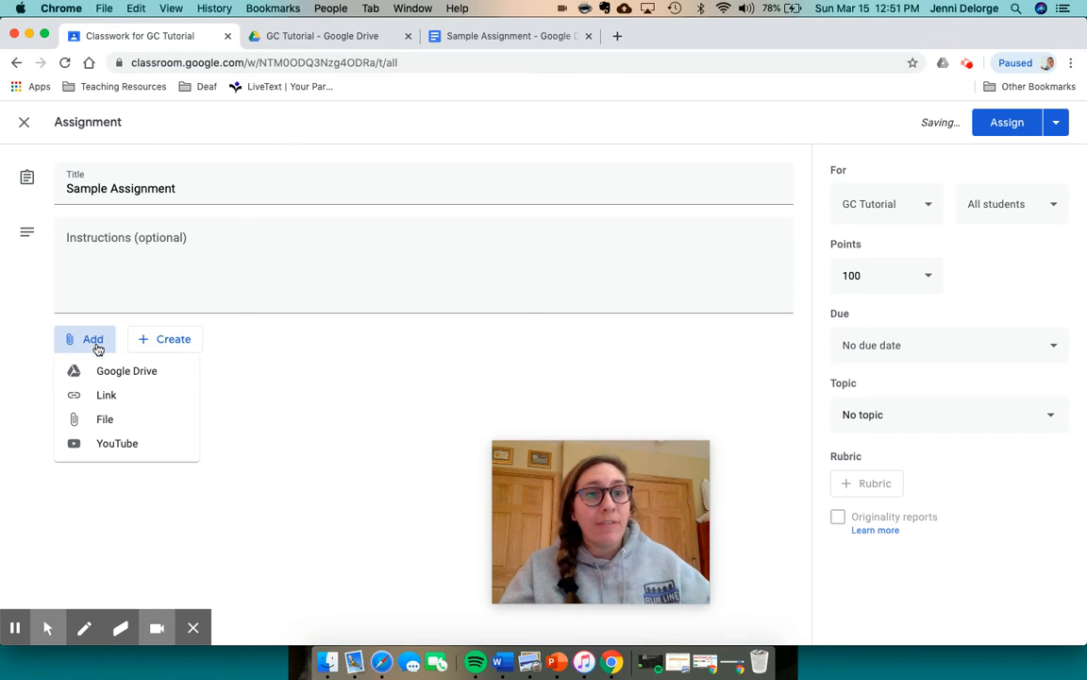
pyautogui.click(108, 372)
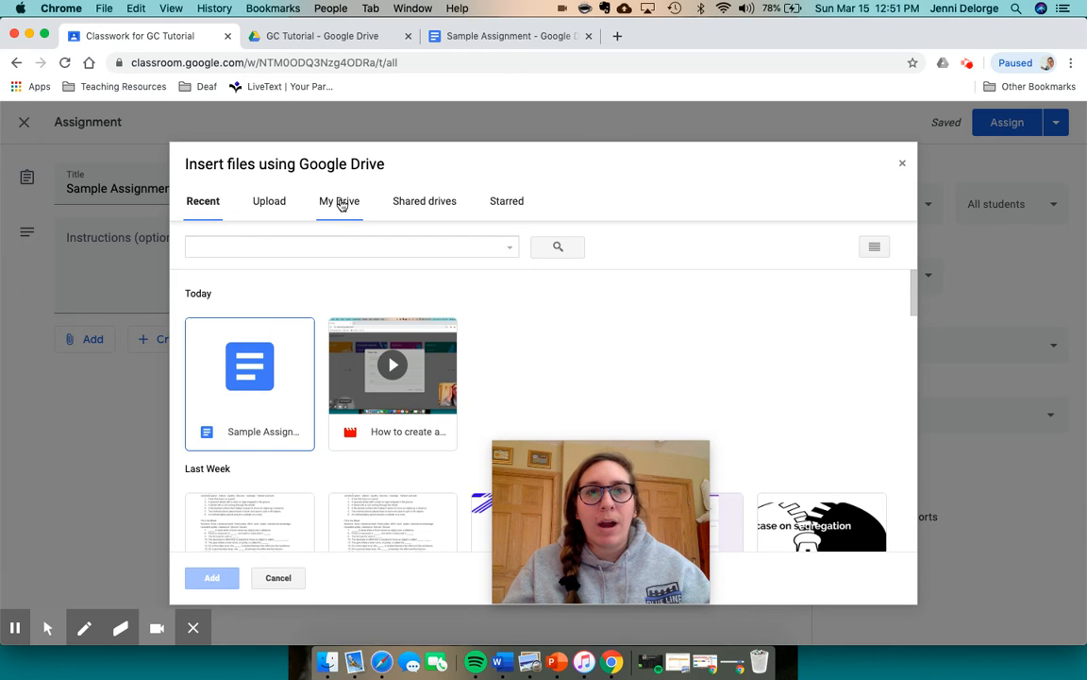
pyautogui.doubleClick(274, 385)
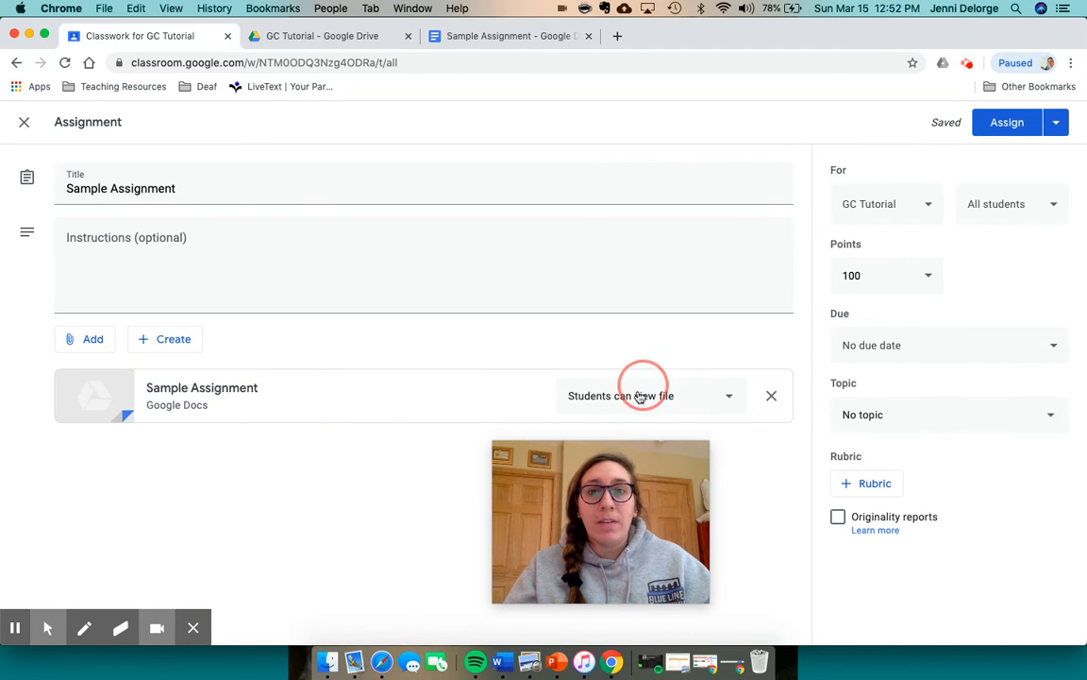
# - Set the attached document's student access to Make a copy for each student
pyautogui.click(728, 397)
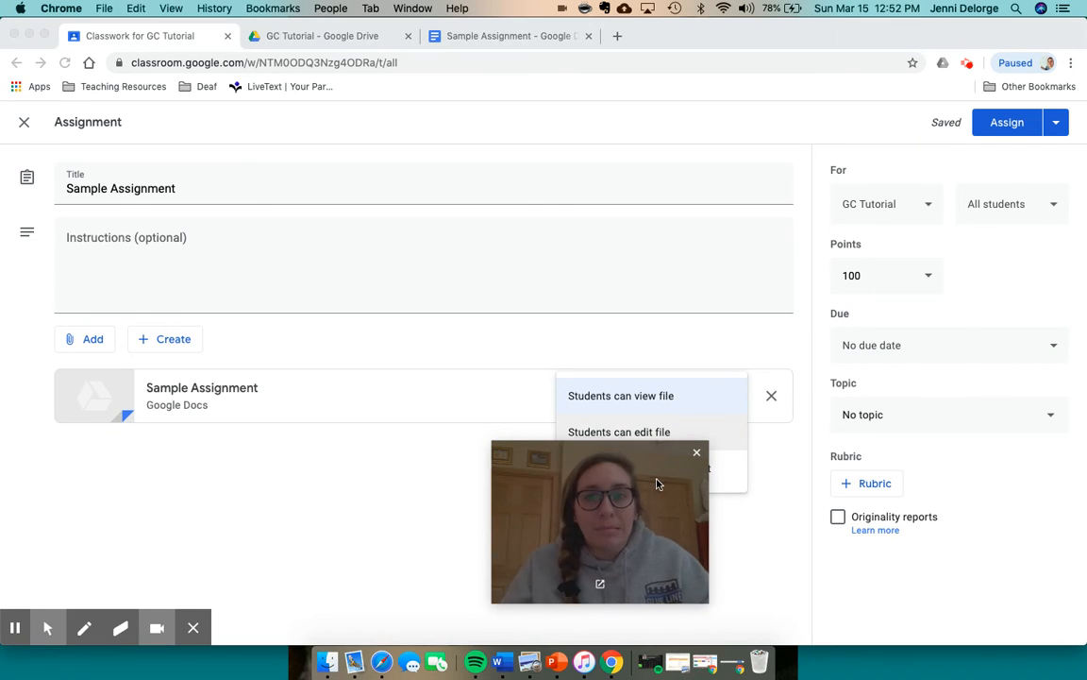
pyautogui.moveTo(655, 481); pyautogui.dragTo(427, 473)
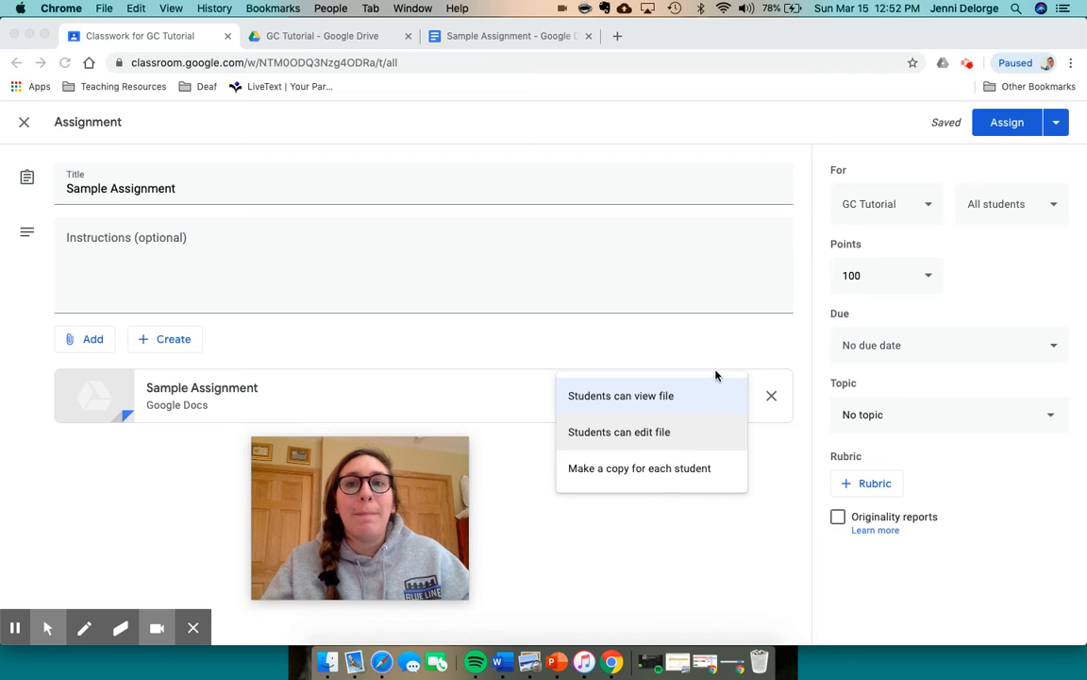
pyautogui.click(678, 528)
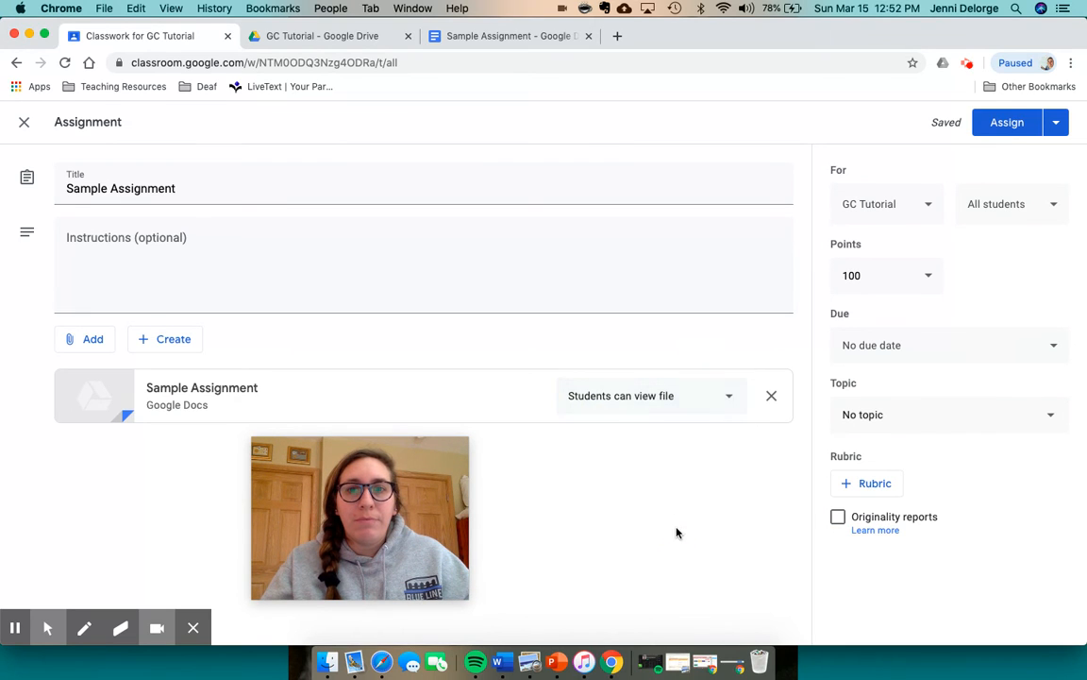
pyautogui.click(704, 400)
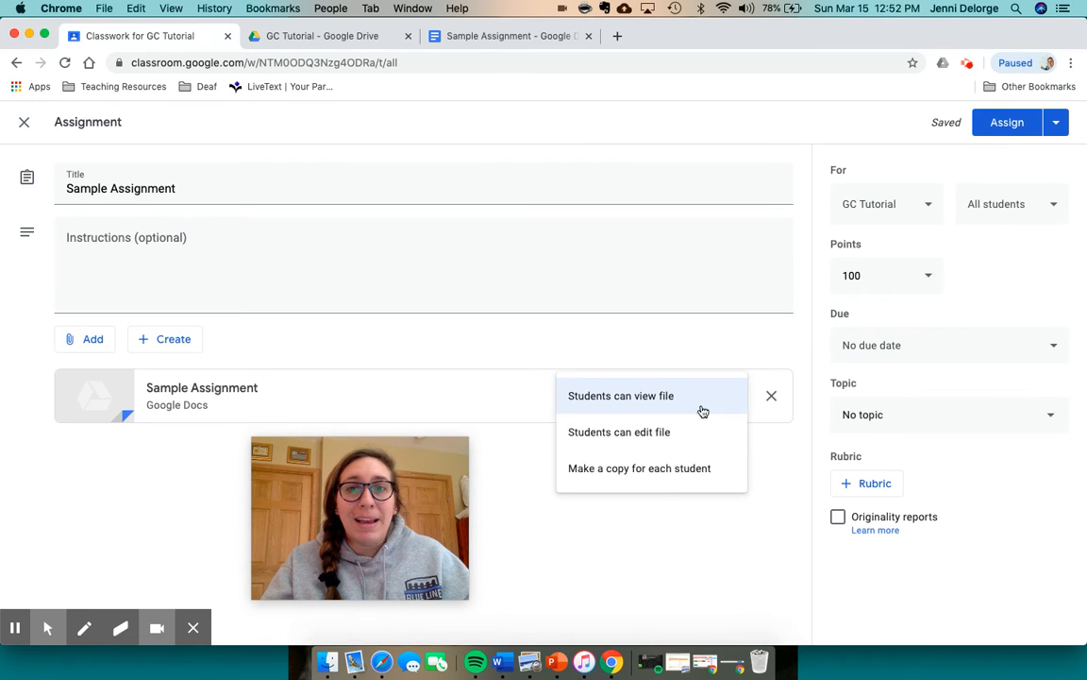
pyautogui.click(664, 469)
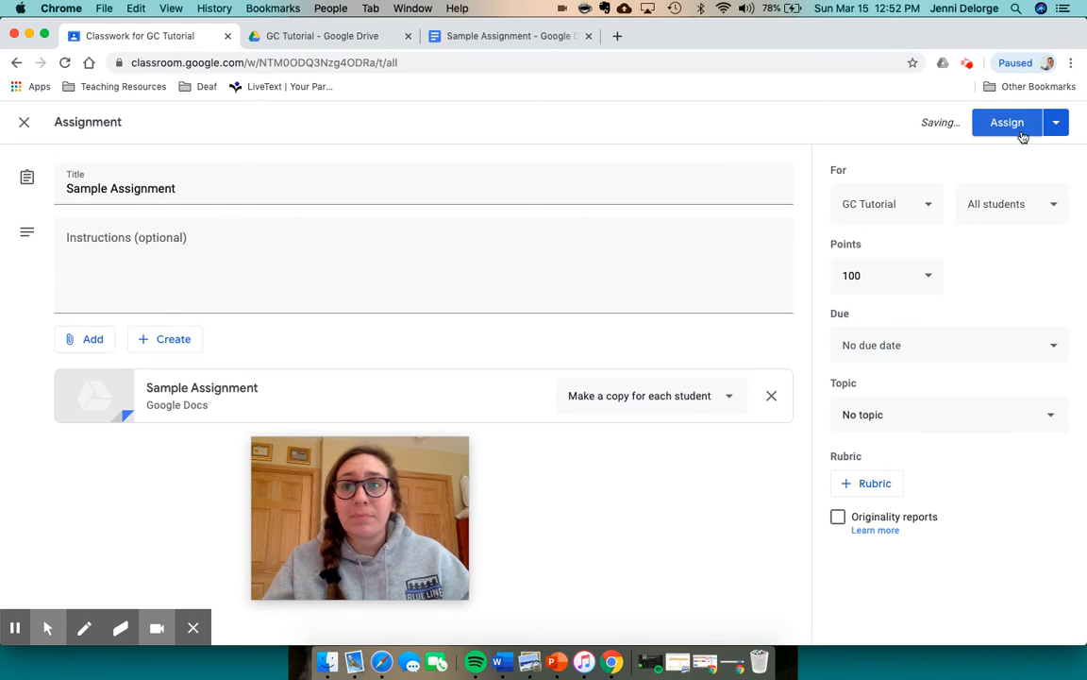
# - Set the assignment's due date to Mar 18, 2020
pyautogui.click(874, 344)
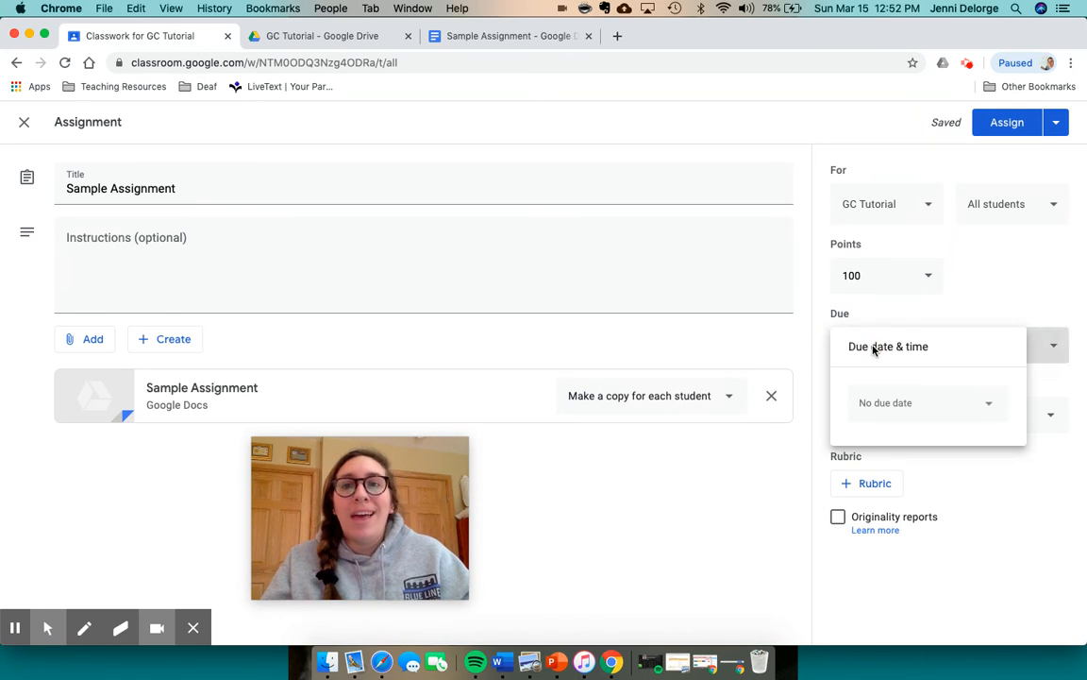
pyautogui.click(905, 405)
pyautogui.click(934, 521)
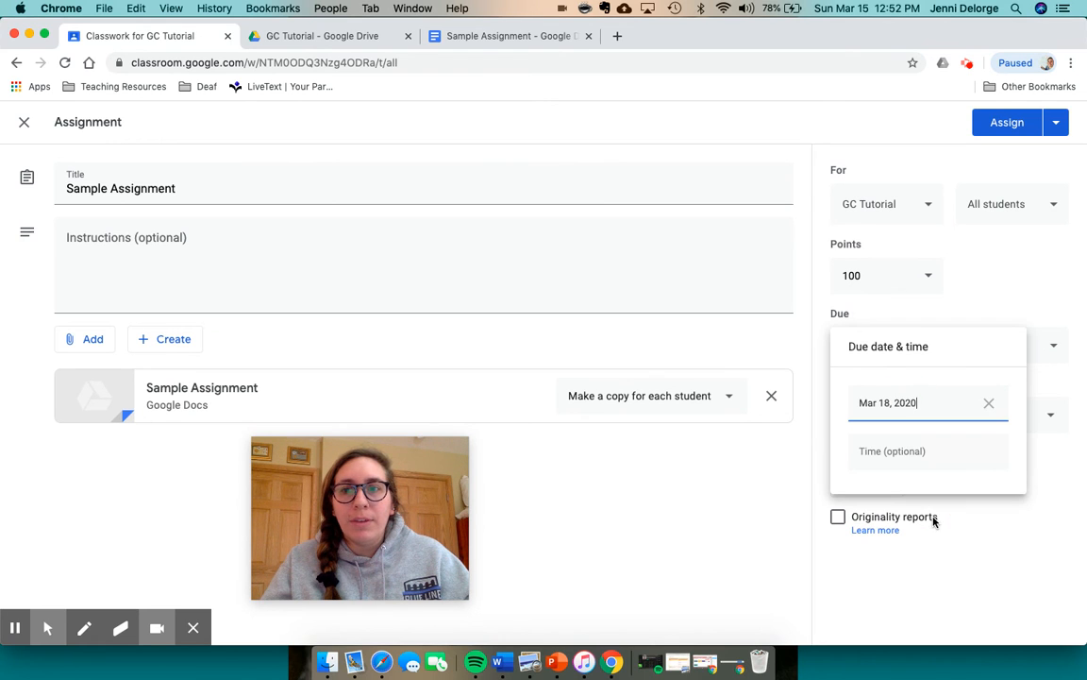
pyautogui.click(953, 525)
# - Create the topic Chapter 1 for the assignment and assign it to the class
pyautogui.click(1026, 412)
pyautogui.click(968, 456)
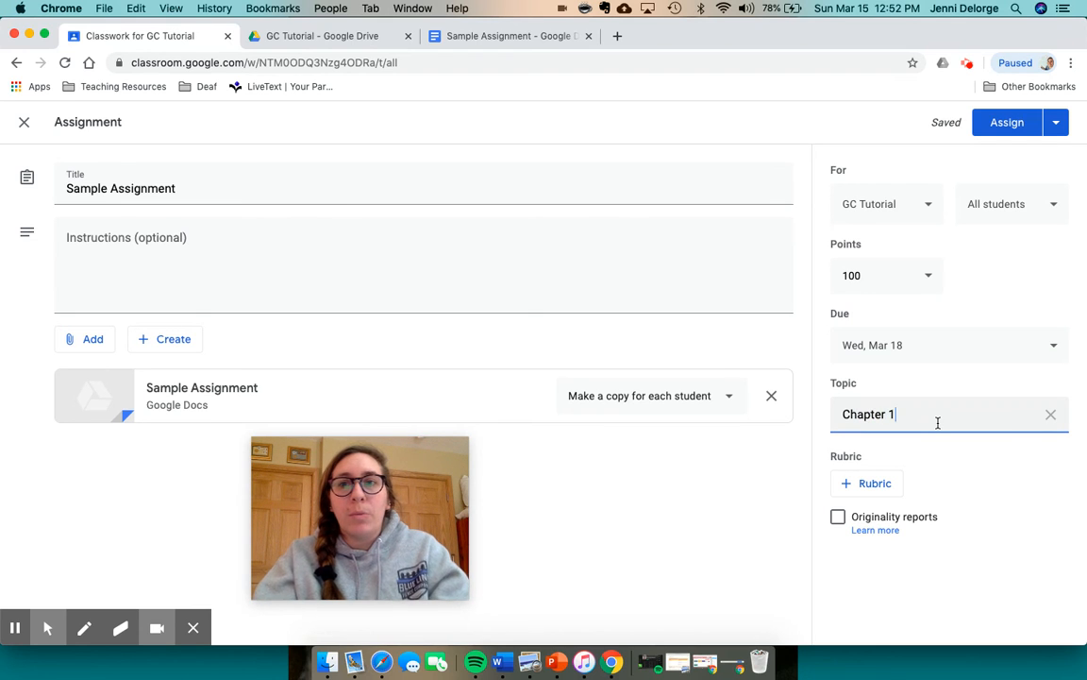
pyautogui.click(1025, 493)
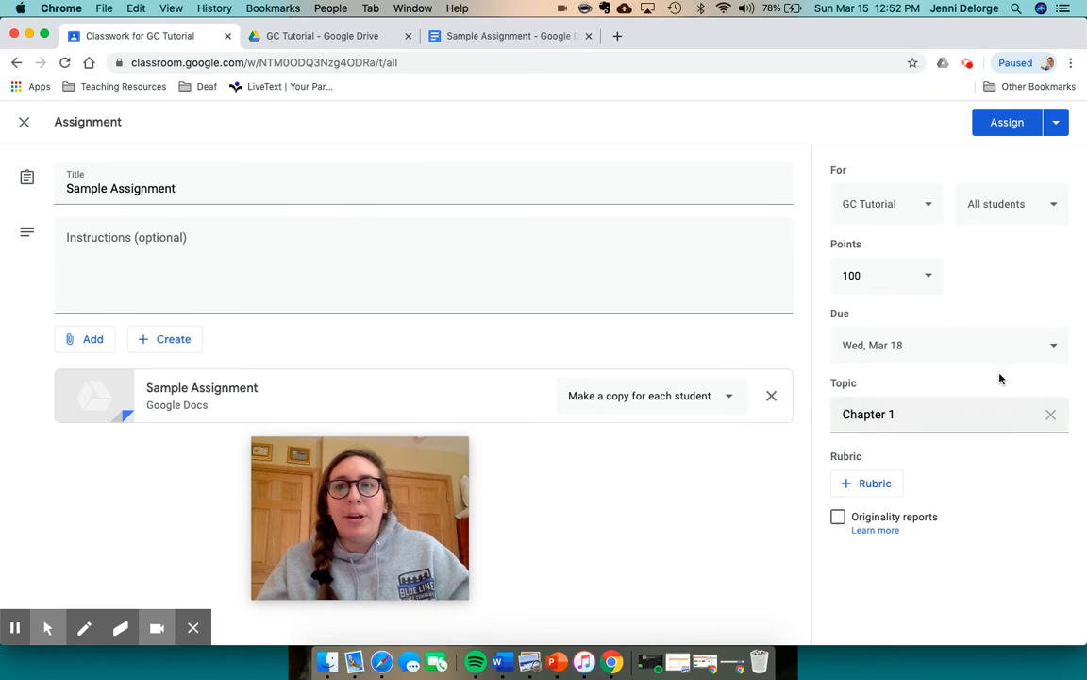
pyautogui.click(1017, 123)
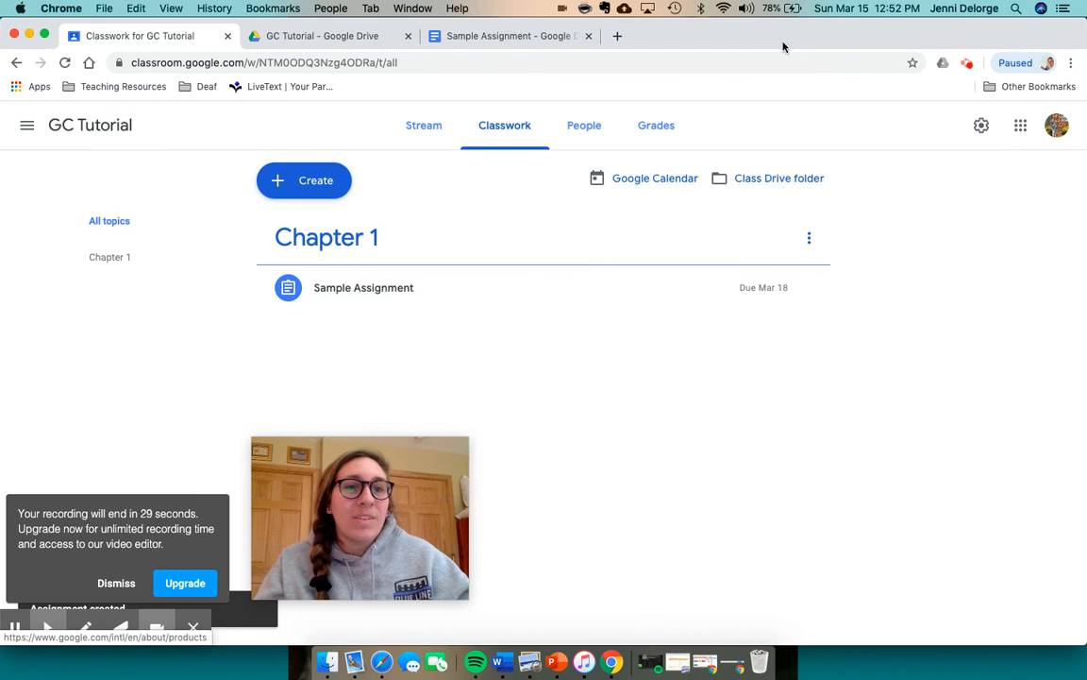
# - Expand the posted Sample Assignment under Chapter 1 to review its details and attachment
pyautogui.click(378, 291)
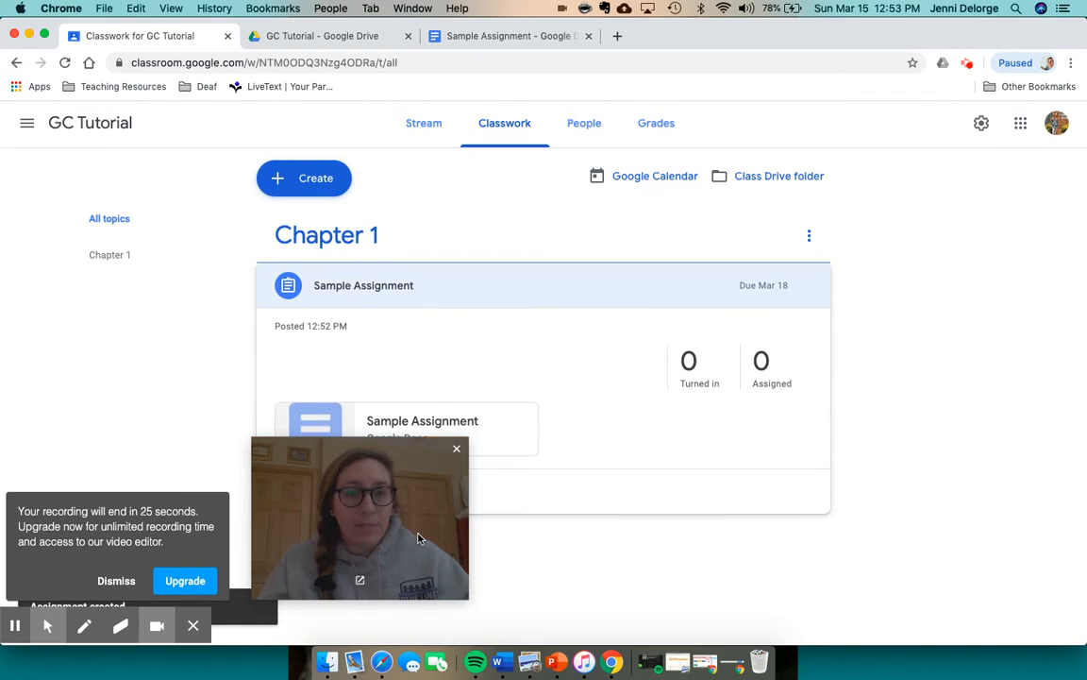
pyautogui.moveTo(427, 504); pyautogui.dragTo(1033, 526)
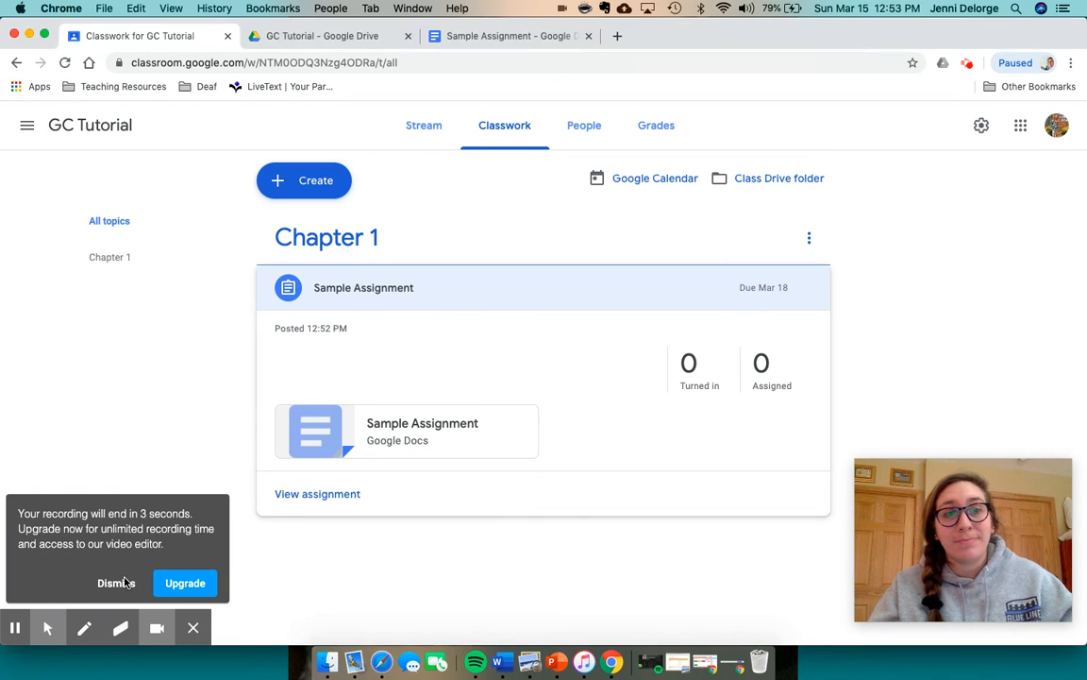
pyautogui.click(116, 584)
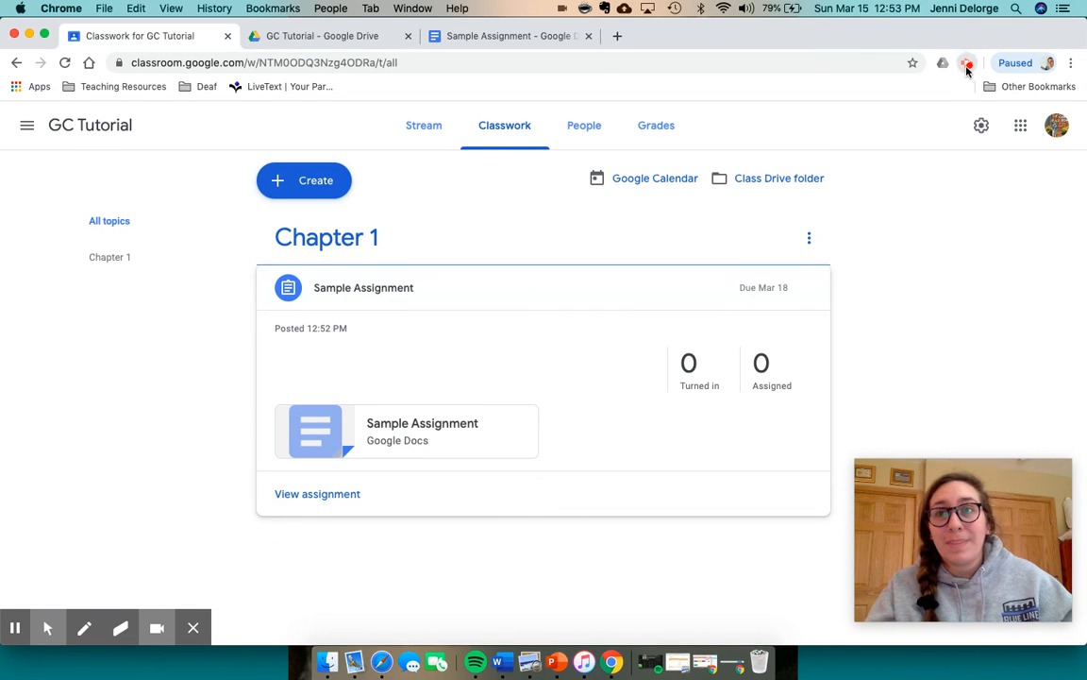